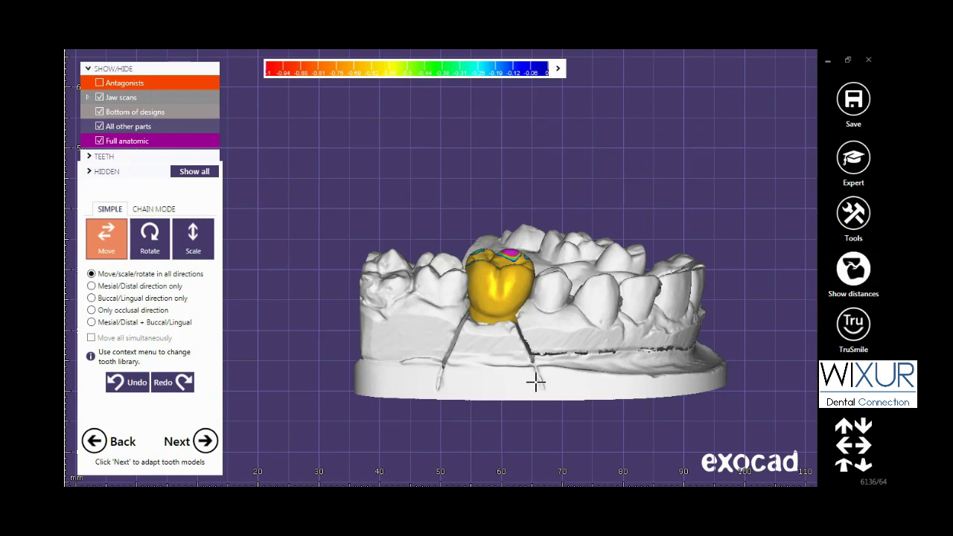
# Move the full anatomic crown freely in all directions, followed by a shift restricted to the mesial/distal direction
pyautogui.moveTo(533, 386); pyautogui.dragTo(534, 386, button='right')
pyautogui.moveTo(533, 387); pyautogui.dragTo(544, 291, button='middle')
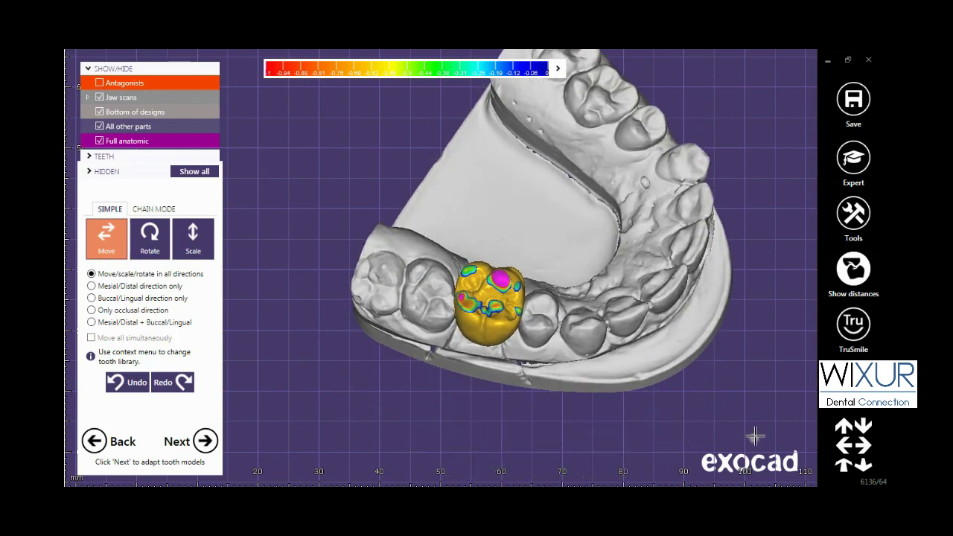
pyautogui.moveTo(753, 436); pyautogui.dragTo(759, 436, button='middle')
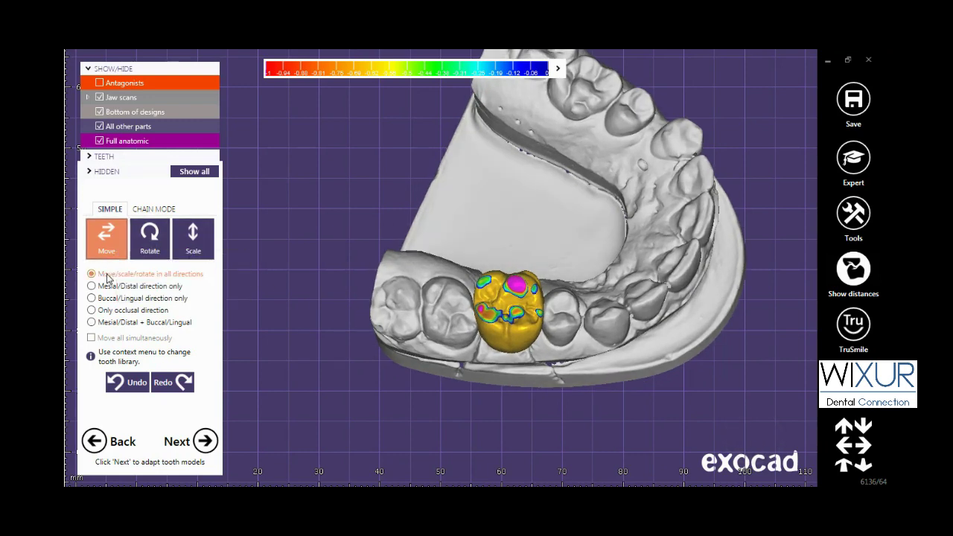
pyautogui.moveTo(515, 326)
pyautogui.mouseDown()
pyautogui.moveTo(486, 324)
pyautogui.moveTo(513, 328)
pyautogui.mouseUp()
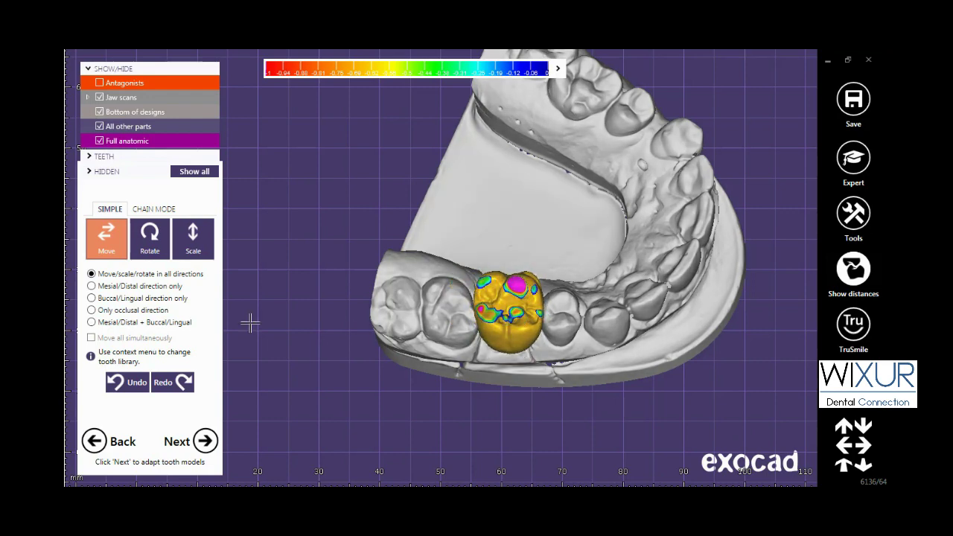
pyautogui.click(126, 286)
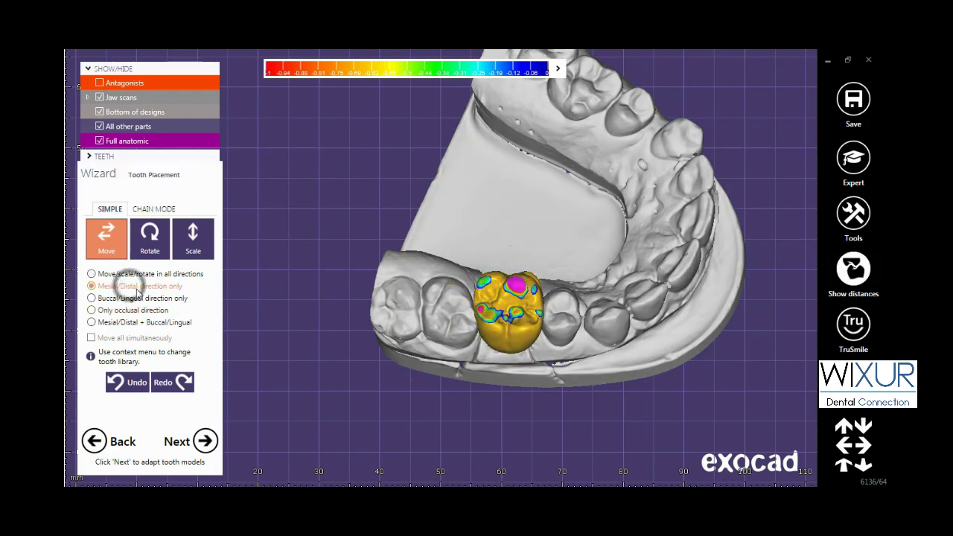
pyautogui.moveTo(519, 332); pyautogui.dragTo(496, 329)
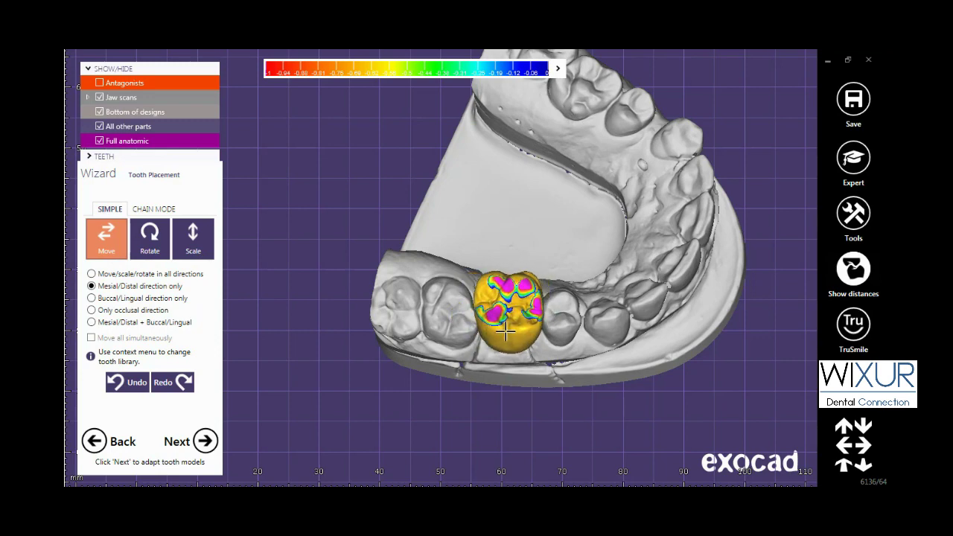
# Shift the crown in the buccal/lingual direction only, followed by the occlusal direction only
pyautogui.click(157, 301)
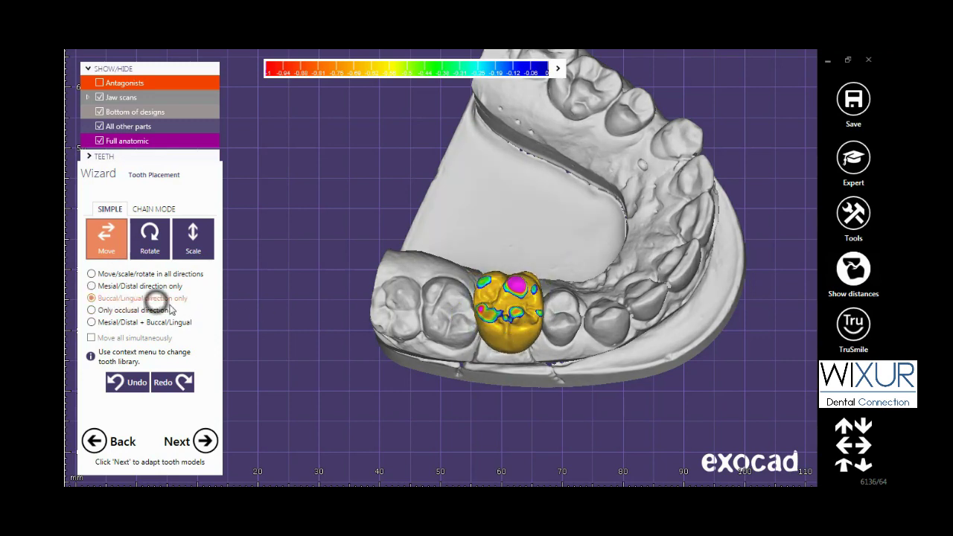
pyautogui.moveTo(524, 341); pyautogui.dragTo(523, 325)
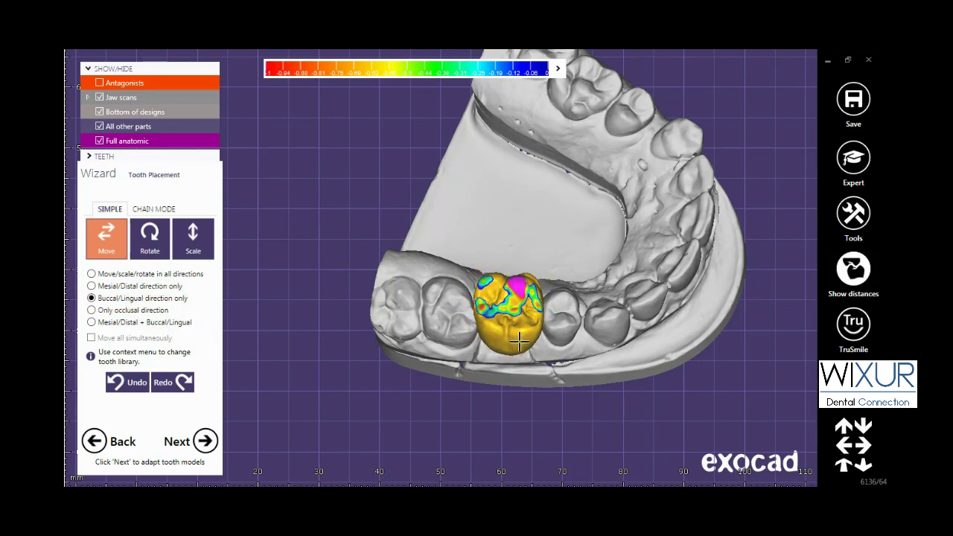
pyautogui.click(142, 311)
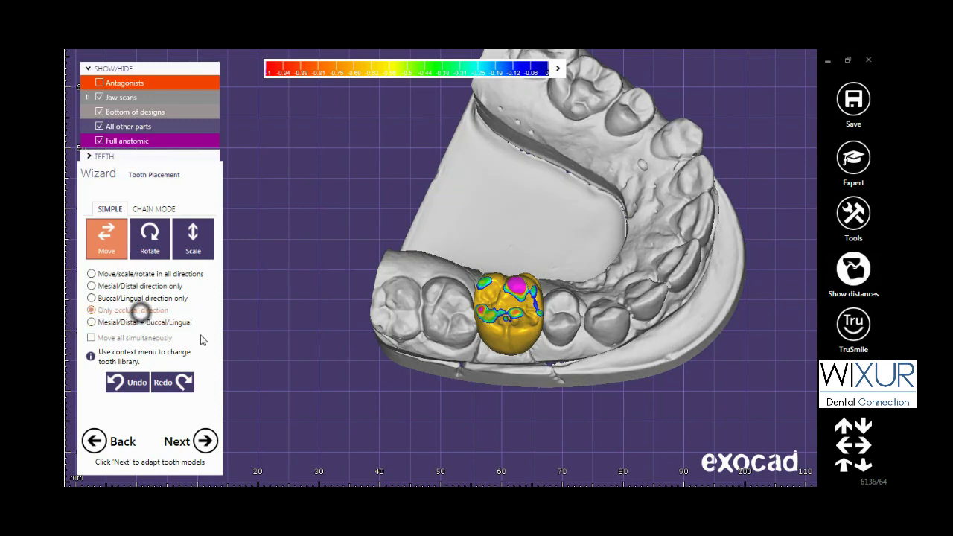
pyautogui.moveTo(497, 398); pyautogui.dragTo(499, 391, button='right')
pyautogui.moveTo(509, 189)
pyautogui.mouseDown()
pyautogui.moveTo(510, 198)
pyautogui.moveTo(510, 180)
pyautogui.mouseUp()
pyautogui.moveTo(529, 243); pyautogui.dragTo(524, 338, button='right')
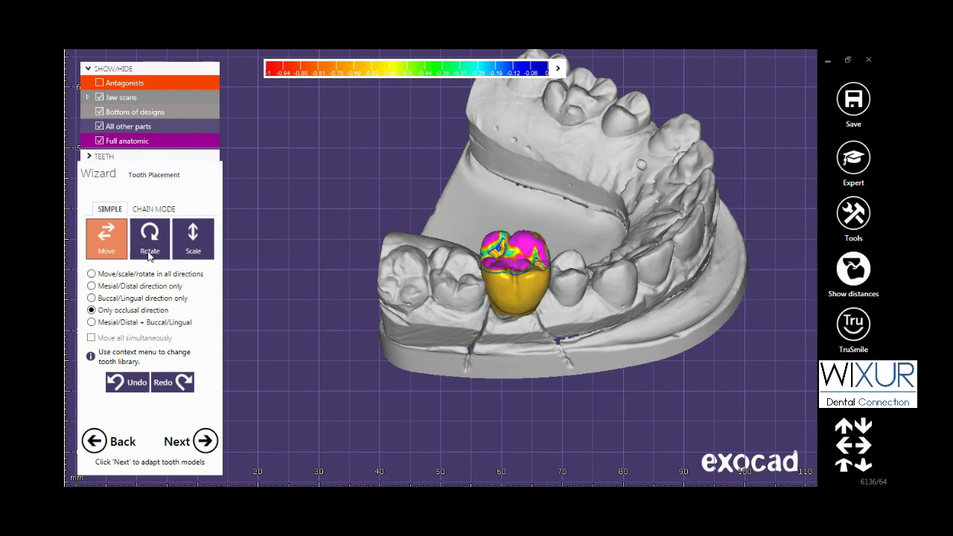
# Rotate the crown about its occlusal axis and freely in all directions, ending with the rotation restricted to buccal/lingual tilt
pyautogui.click(150, 256)
pyautogui.moveTo(448, 323); pyautogui.dragTo(450, 336, button='right')
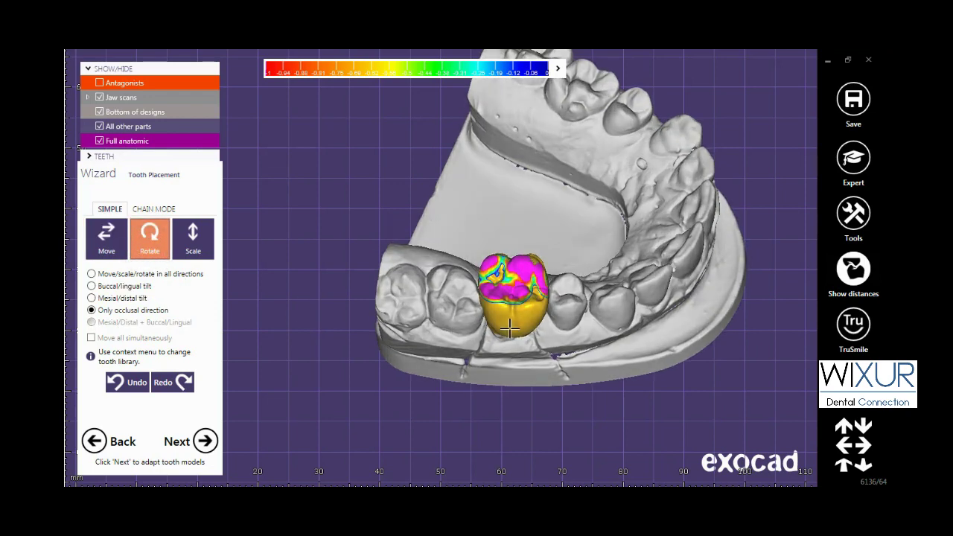
pyautogui.moveTo(501, 320); pyautogui.dragTo(519, 322)
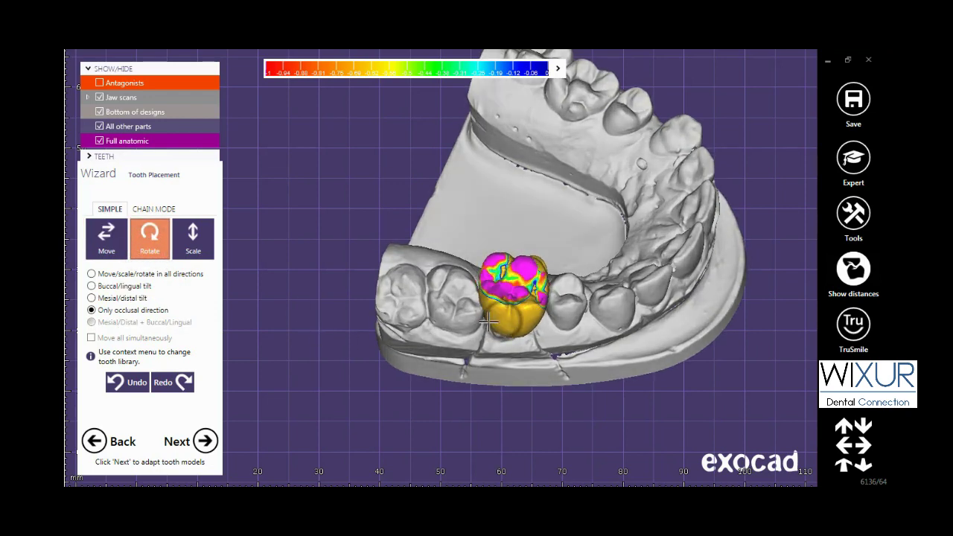
pyautogui.click(119, 273)
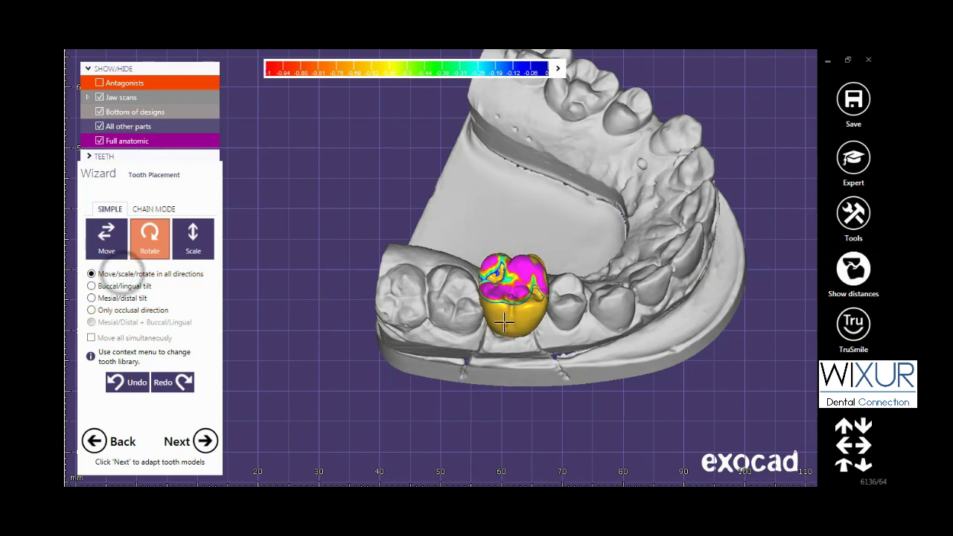
pyautogui.moveTo(504, 322); pyautogui.dragTo(484, 290)
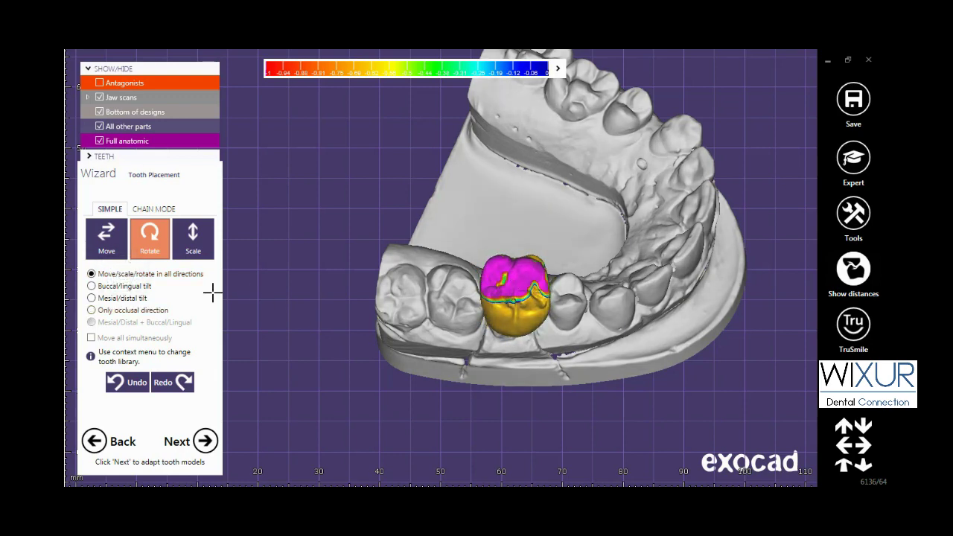
pyautogui.click(119, 286)
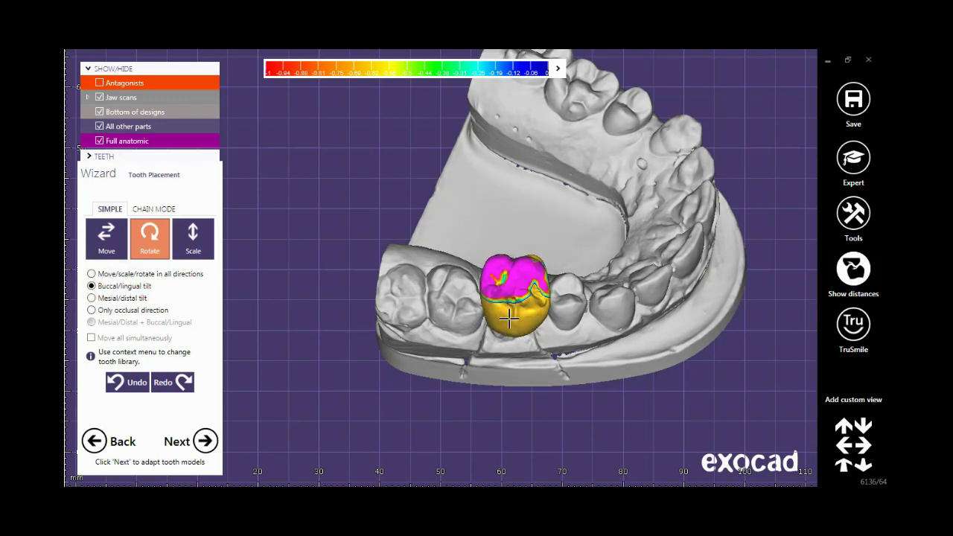
# Scale the crown down in all directions and adjust its width in the mesial/distal direction only
pyautogui.click(195, 244)
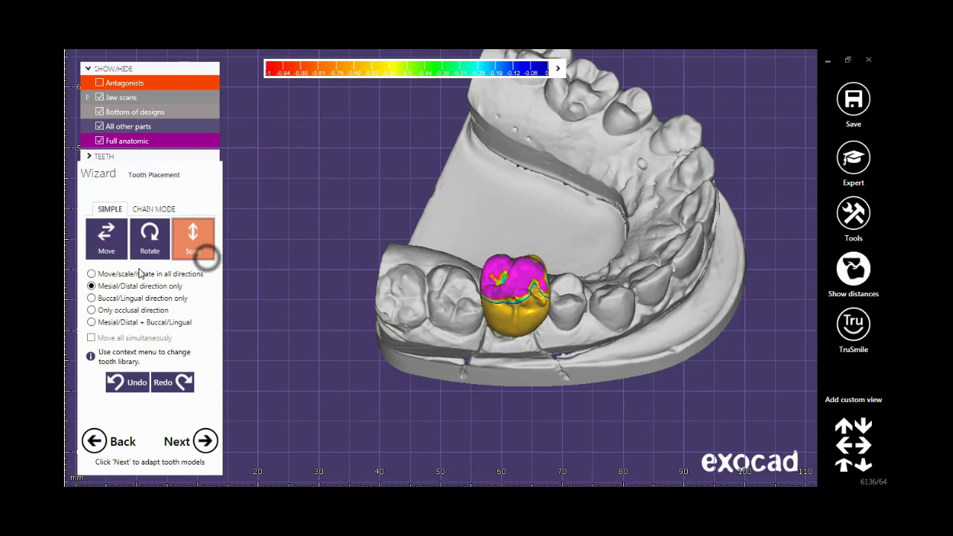
pyautogui.click(123, 274)
pyautogui.moveTo(517, 300)
pyautogui.mouseDown()
pyautogui.moveTo(555, 312)
pyautogui.moveTo(519, 308)
pyautogui.mouseUp()
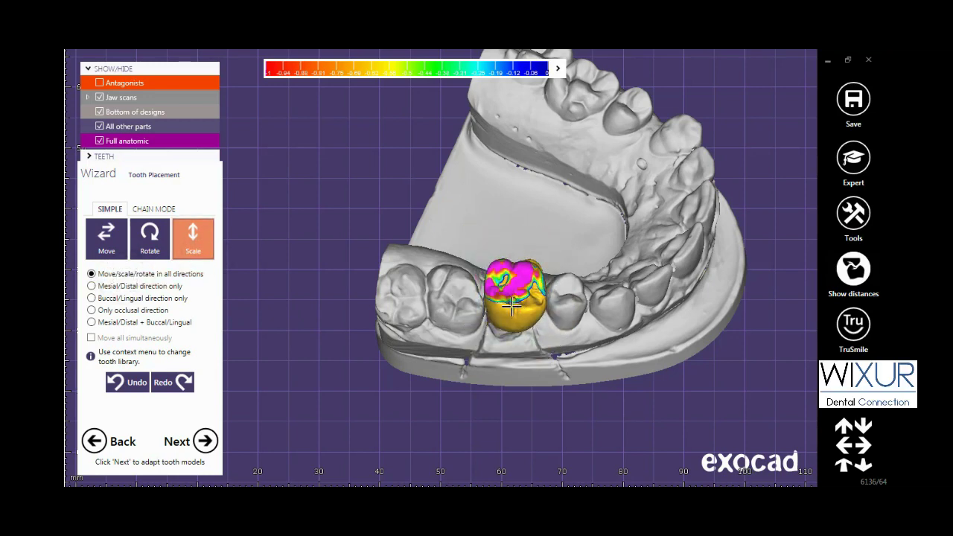
pyautogui.click(163, 285)
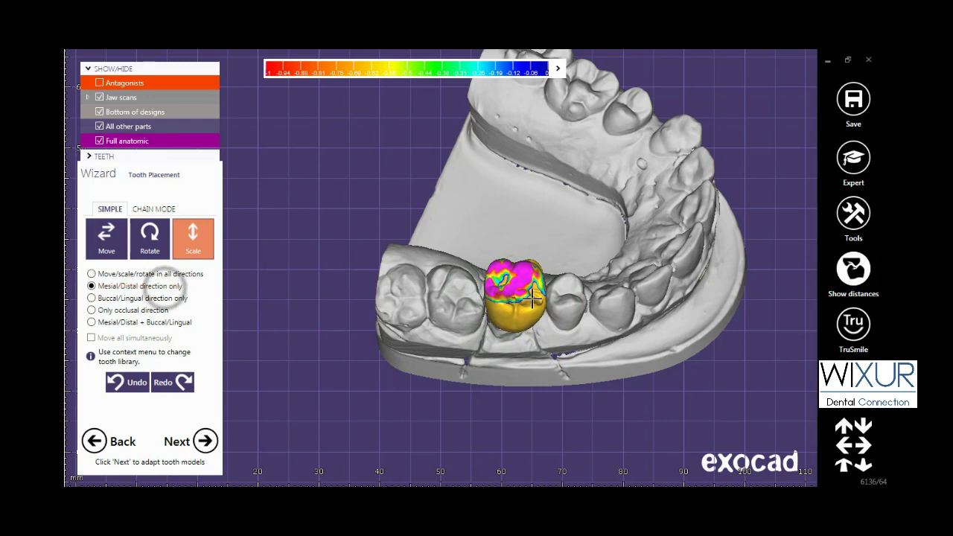
pyautogui.moveTo(532, 298)
pyautogui.mouseDown()
pyautogui.moveTo(542, 299)
pyautogui.moveTo(528, 299)
pyautogui.mouseUp()
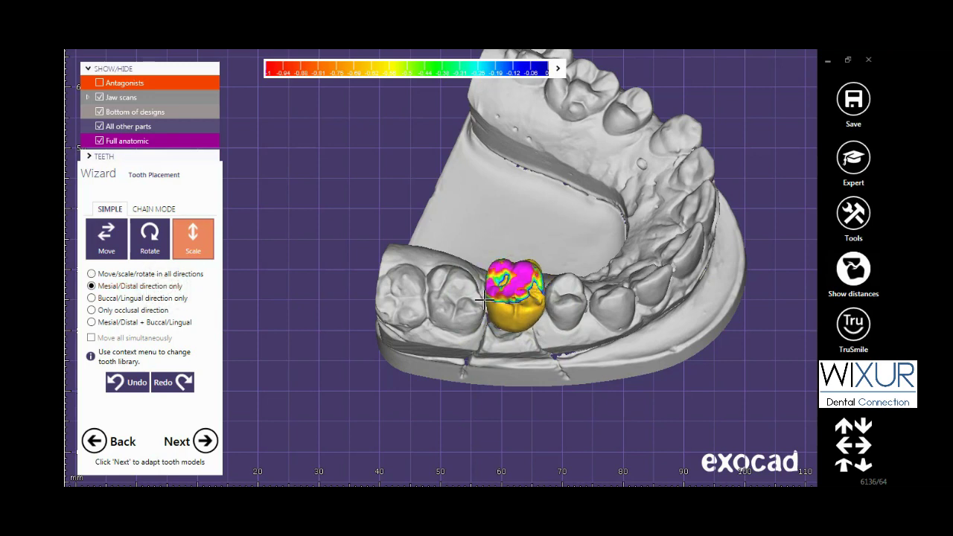
# Scale the crown in the buccal/lingual direction only, followed by its height in the occlusal direction only
pyautogui.click(170, 299)
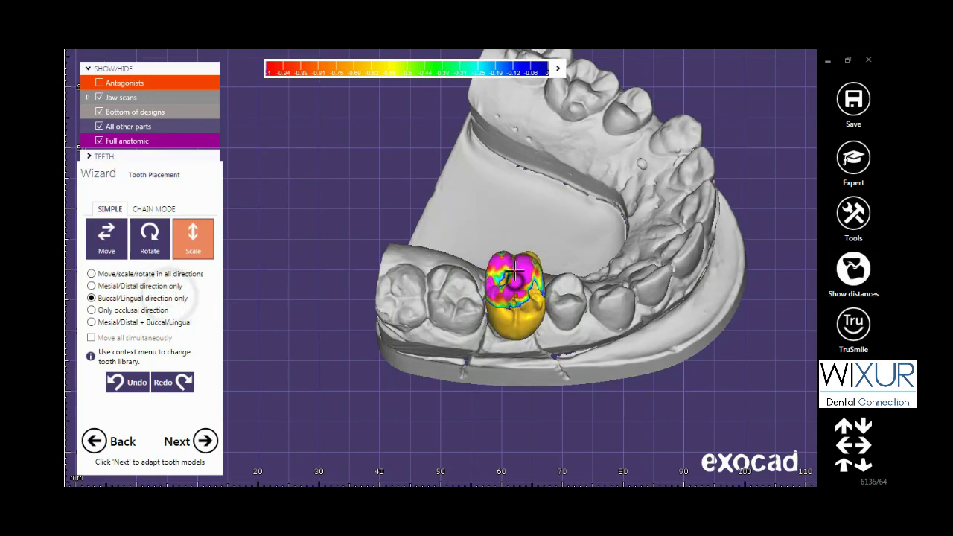
pyautogui.click(162, 310)
pyautogui.moveTo(533, 362); pyautogui.dragTo(533, 350, button='right')
pyautogui.moveTo(524, 177); pyautogui.dragTo(527, 215)
pyautogui.moveTo(575, 277); pyautogui.dragTo(571, 317, button='middle')
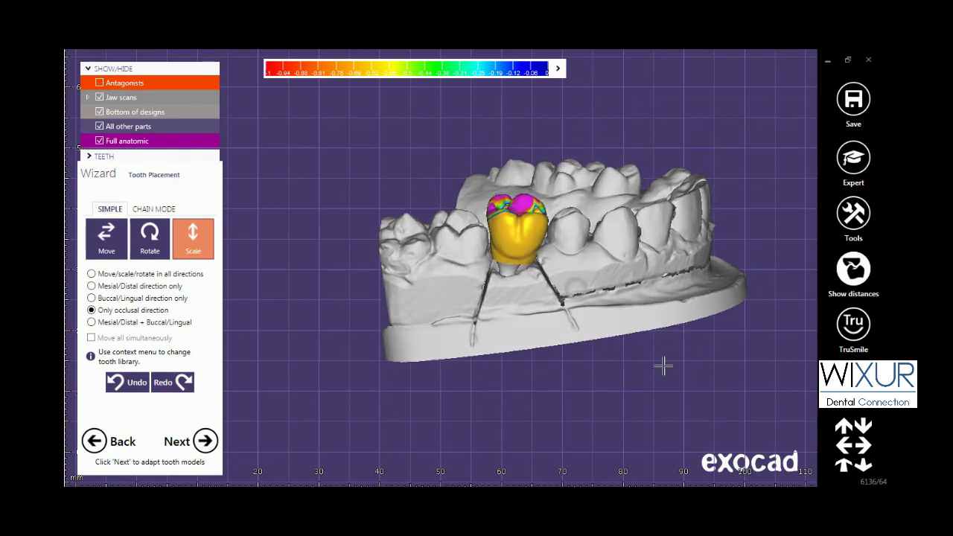
pyautogui.moveTo(663, 365); pyautogui.dragTo(768, 417, button='right')
# Set crown placement to moving in all directions and temporarily switch modes to tilt the crown upright between its neighbours
pyautogui.click(97, 250)
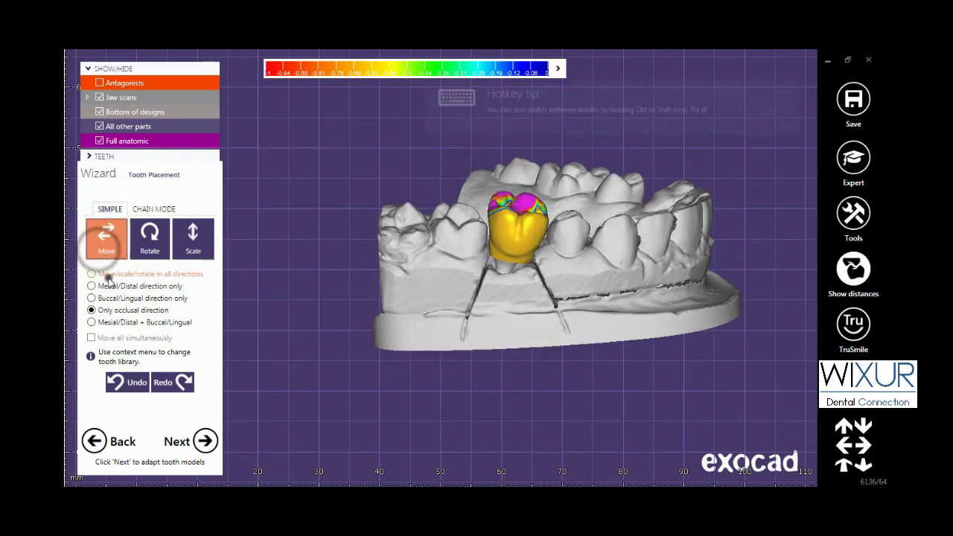
pyautogui.click(108, 278)
pyautogui.moveTo(578, 319); pyautogui.dragTo(577, 304, button='right')
pyautogui.scroll(3, 509, 201)
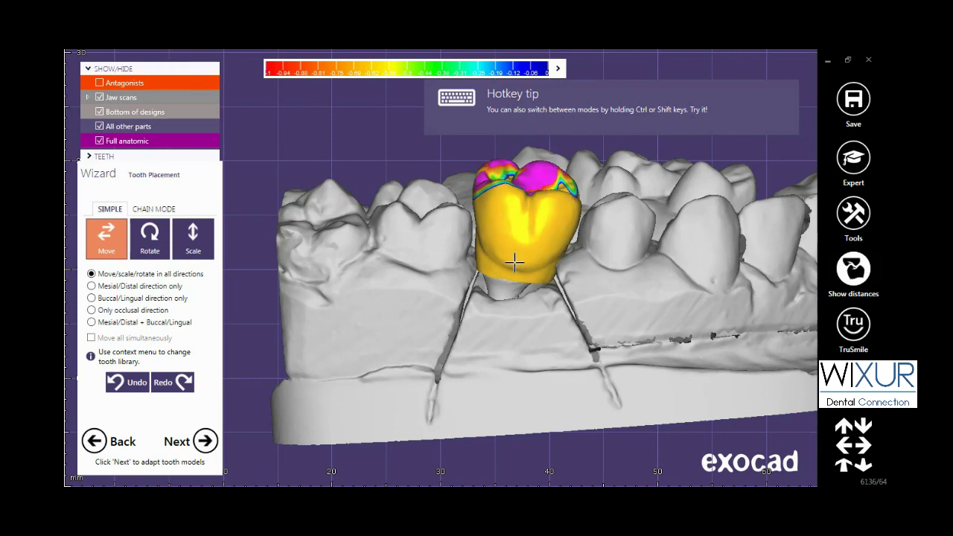
pyautogui.click(457, 127)
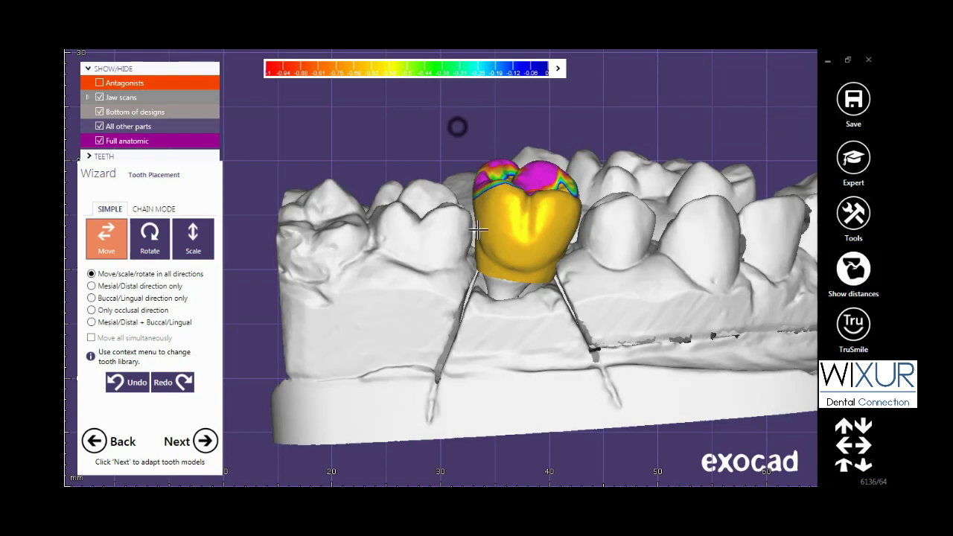
pyautogui.moveTo(567, 277); pyautogui.dragTo(574, 292, button='right')
pyautogui.keyDown('ctrl'); pyautogui.moveTo(545, 257); pyautogui.dragTo(541, 235); pyautogui.keyUp('ctrl')
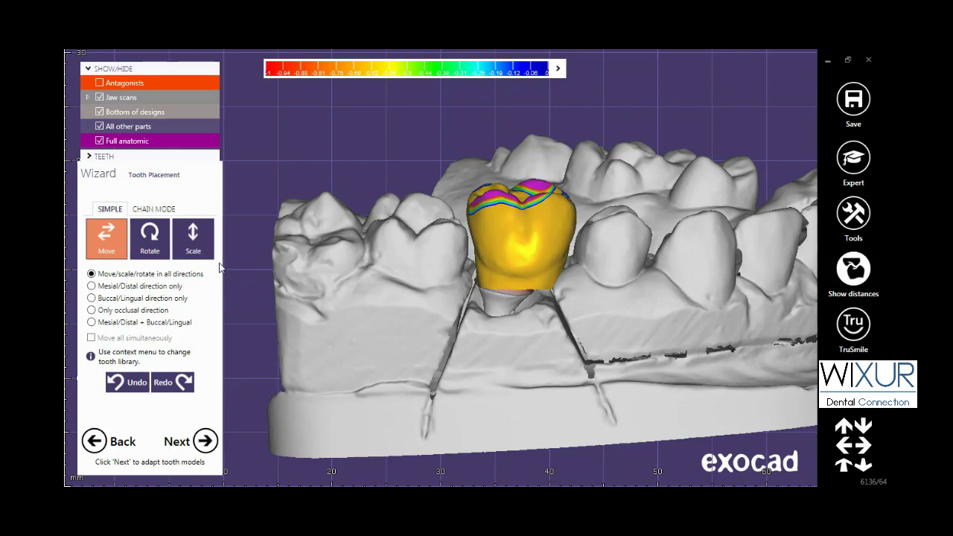
# Lower the crown onto the prepared tooth so its occlusal surface lines up with the adjacent teeth
pyautogui.moveTo(506, 390); pyautogui.dragTo(506, 344, button='middle')
pyautogui.scroll(-3, 506, 344)
pyautogui.moveTo(512, 379); pyautogui.dragTo(515, 405, button='right')
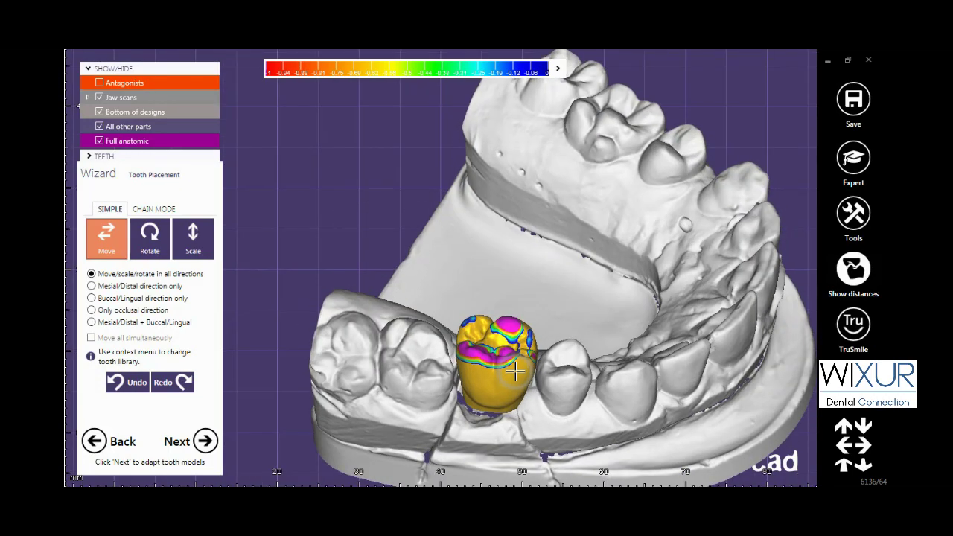
pyautogui.moveTo(519, 381); pyautogui.dragTo(536, 254, button='middle')
pyautogui.moveTo(536, 254); pyautogui.dragTo(541, 272, button='right')
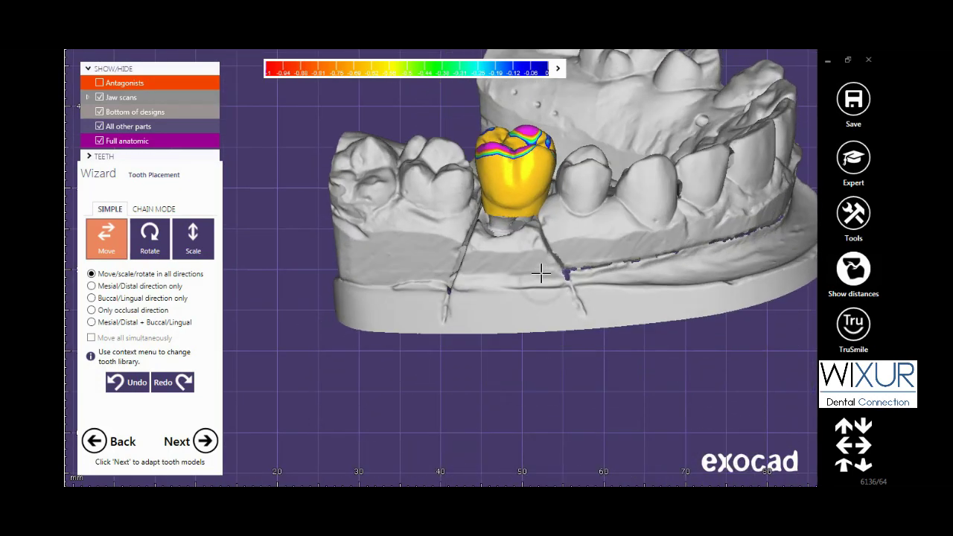
pyautogui.moveTo(540, 272); pyautogui.dragTo(534, 362, button='middle')
pyautogui.scroll(5, 509, 263)
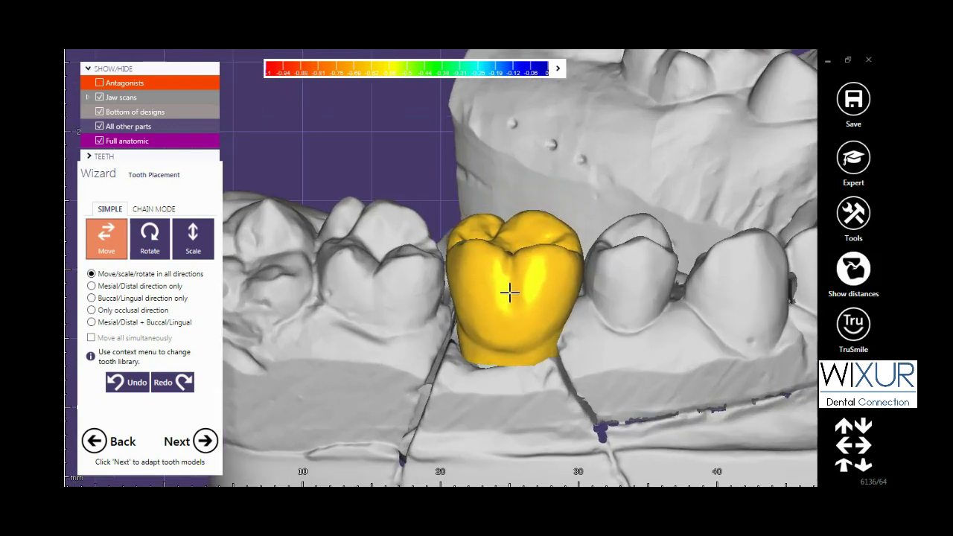
pyautogui.moveTo(546, 357); pyautogui.dragTo(546, 285, button='middle')
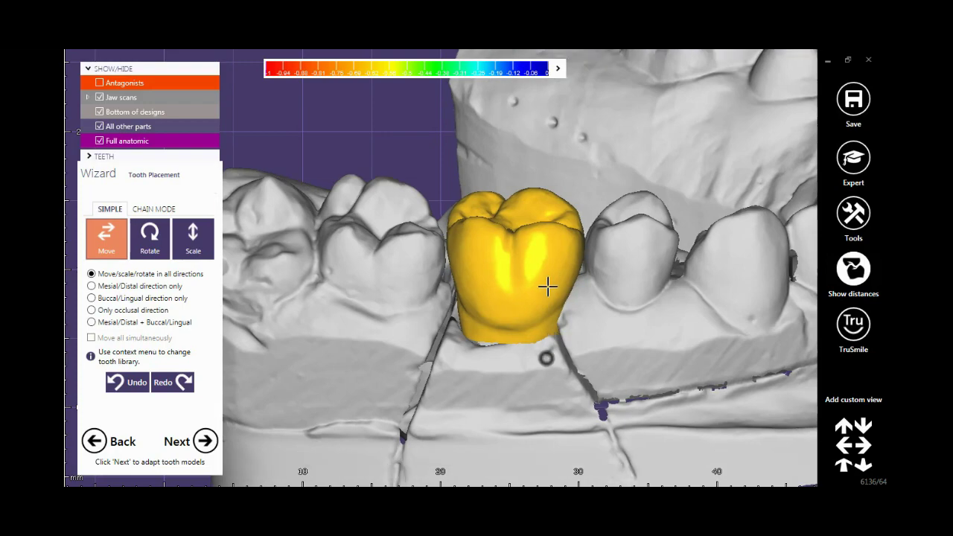
# Enlarge the crown slightly as seen from the occlusal side to fill the gap between the neighbouring teeth
pyautogui.scroll(-5, 547, 286)
pyautogui.moveTo(549, 310); pyautogui.dragTo(555, 344, button='right')
pyautogui.moveTo(554, 345); pyautogui.dragTo(568, 246, button='middle')
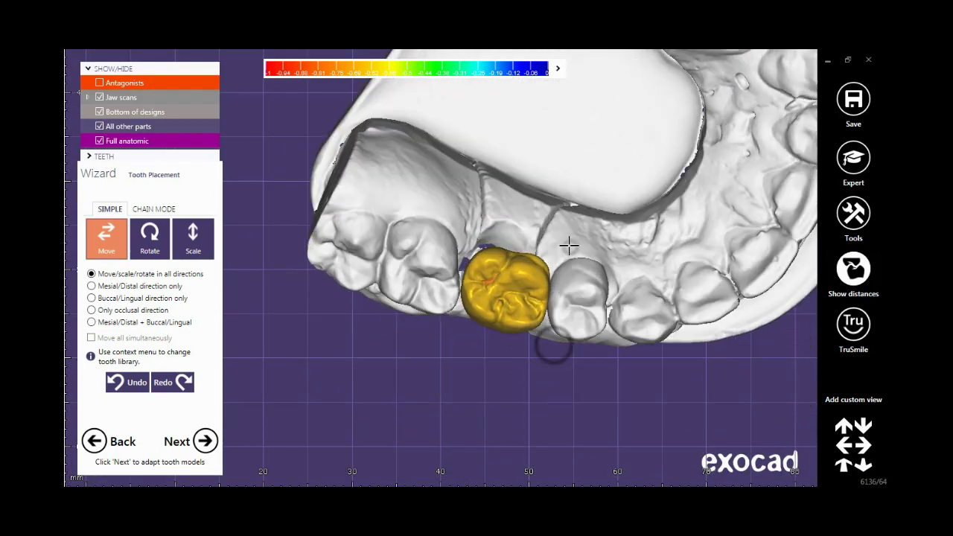
pyautogui.moveTo(759, 412); pyautogui.dragTo(673, 384, button='right')
pyautogui.moveTo(673, 384); pyautogui.dragTo(592, 371, button='middle')
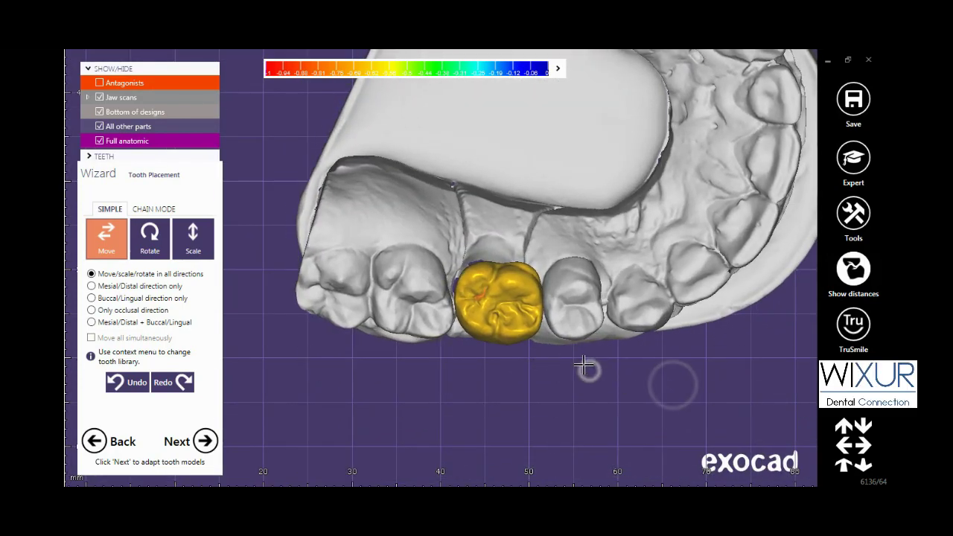
pyautogui.scroll(3, 521, 291)
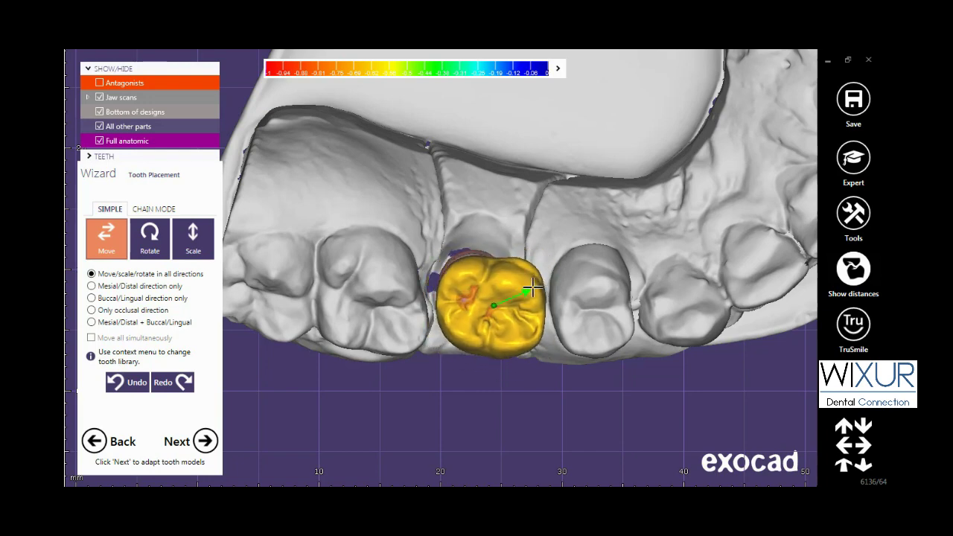
pyautogui.keyDown('shift'); pyautogui.moveTo(539, 290); pyautogui.dragTo(535, 291); pyautogui.keyUp('shift')
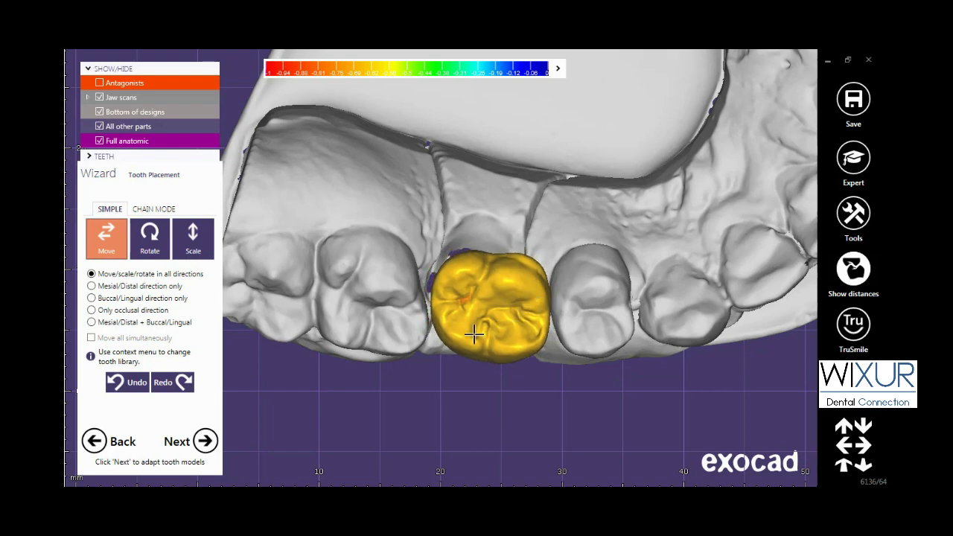
# Rotate the crown into line with the dental arch and scale it to reach the adjacent teeth on both sides
pyautogui.moveTo(474, 334)
pyautogui.keyDown('ctrl'); pyautogui.mouseDown()
pyautogui.moveTo(511, 311)
pyautogui.moveTo(481, 337)
pyautogui.moveTo(477, 326)
pyautogui.mouseUp(); pyautogui.keyUp('ctrl')
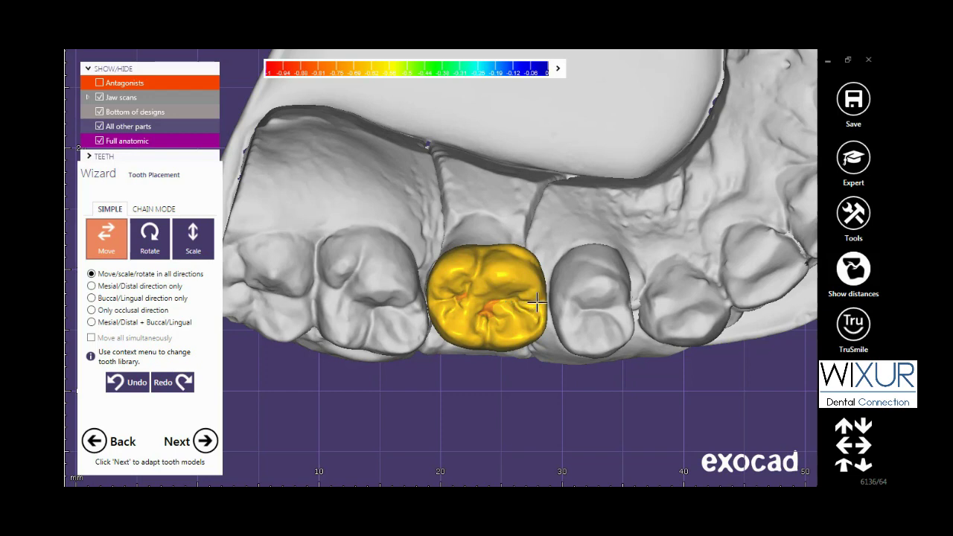
pyautogui.keyDown('shift'); pyautogui.moveTo(536, 302); pyautogui.dragTo(542, 302); pyautogui.keyUp('shift')
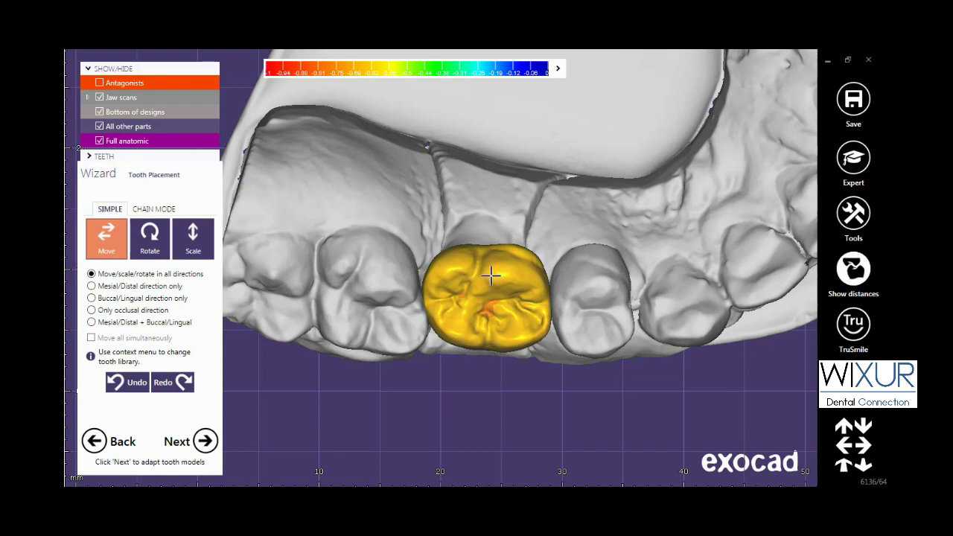
pyautogui.keyDown('shift'); pyautogui.moveTo(490, 276); pyautogui.dragTo(491, 273); pyautogui.keyUp('shift')
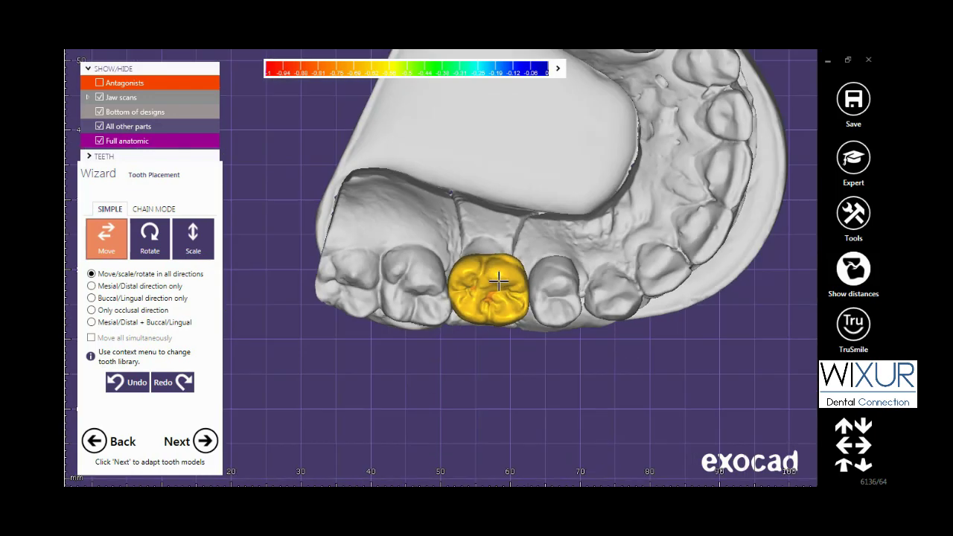
# Rotate the crown as seen from the buccal side so it stands upright with its cusps in line with the neighbouring teeth
pyautogui.moveTo(498, 281); pyautogui.dragTo(517, 257, button='right')
pyautogui.moveTo(517, 258); pyautogui.dragTo(506, 366, button='middle')
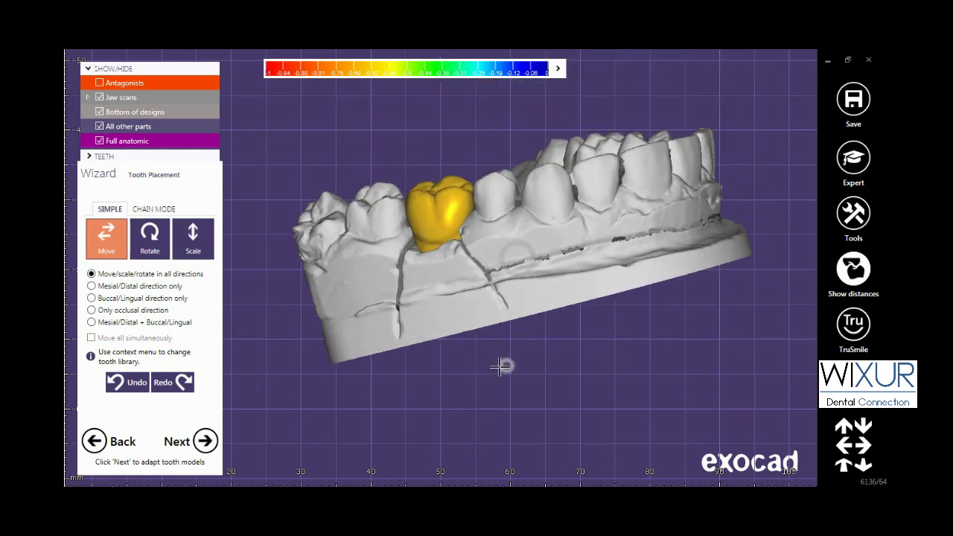
pyautogui.moveTo(499, 366); pyautogui.dragTo(499, 336, button='right')
pyautogui.moveTo(499, 336); pyautogui.dragTo(500, 339, button='middle')
pyautogui.scroll(4, 490, 241)
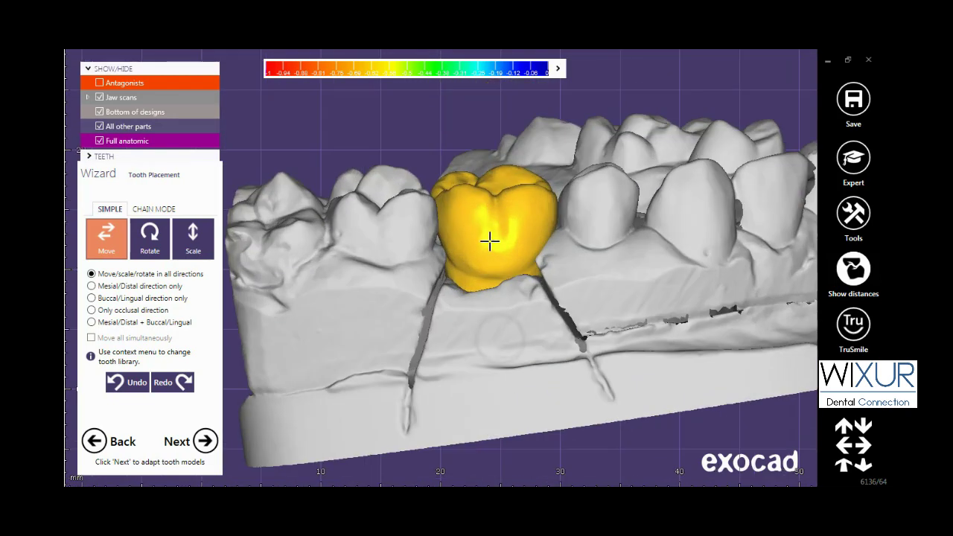
pyautogui.keyDown('ctrl'); pyautogui.moveTo(496, 239); pyautogui.dragTo(495, 234); pyautogui.keyUp('ctrl')
pyautogui.keyDown('ctrl'); pyautogui.moveTo(533, 192); pyautogui.dragTo(508, 209); pyautogui.keyUp('ctrl')
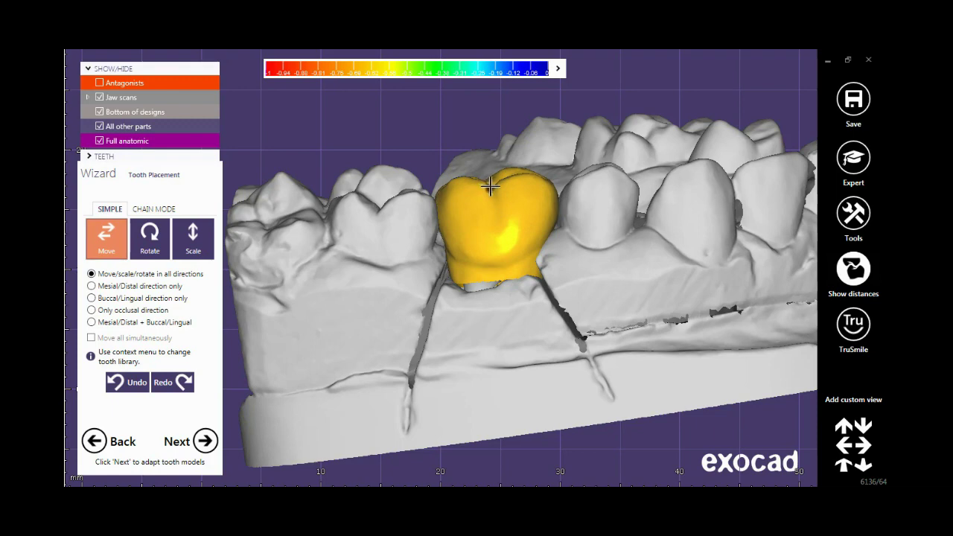
pyautogui.moveTo(490, 186)
pyautogui.keyDown('ctrl'); pyautogui.mouseDown()
pyautogui.moveTo(490, 196)
pyautogui.moveTo(490, 187)
pyautogui.moveTo(535, 181)
pyautogui.mouseUp(); pyautogui.keyUp('ctrl')
# Show the antagonist jaw and nudge the crown slightly toward it, toggling the antagonist's visibility to compare the occlusal height
pyautogui.scroll(-3, 532, 197)
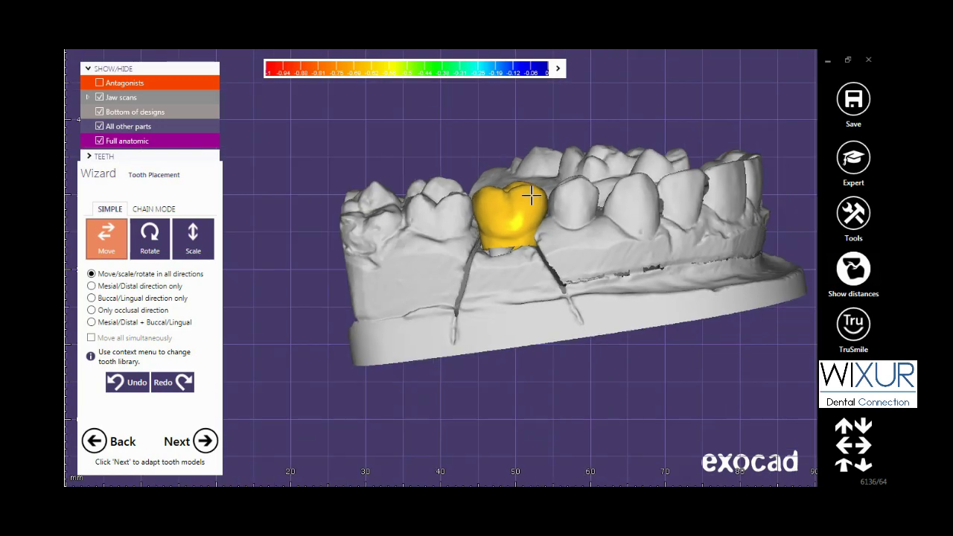
pyautogui.moveTo(558, 304); pyautogui.dragTo(744, 391, button='right')
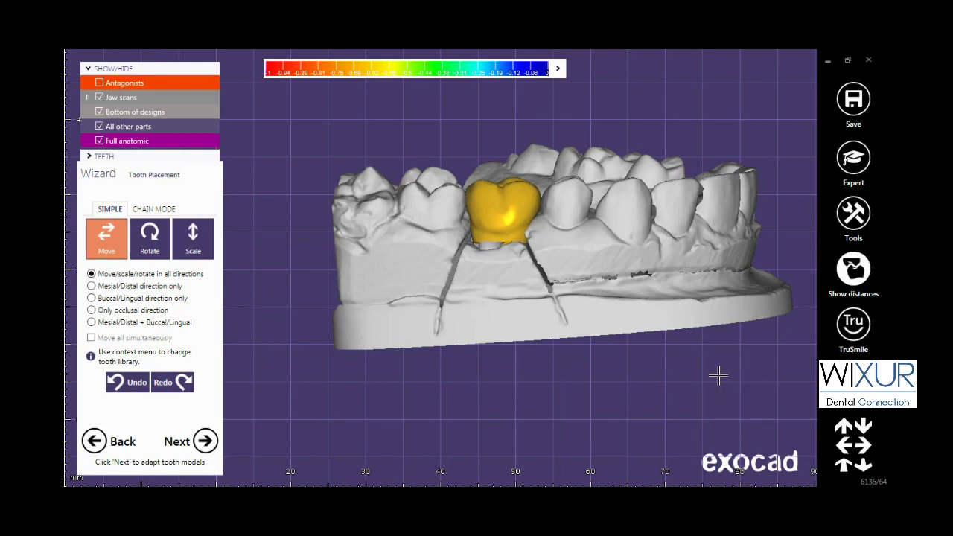
pyautogui.hotkey('ctrl', 'a')
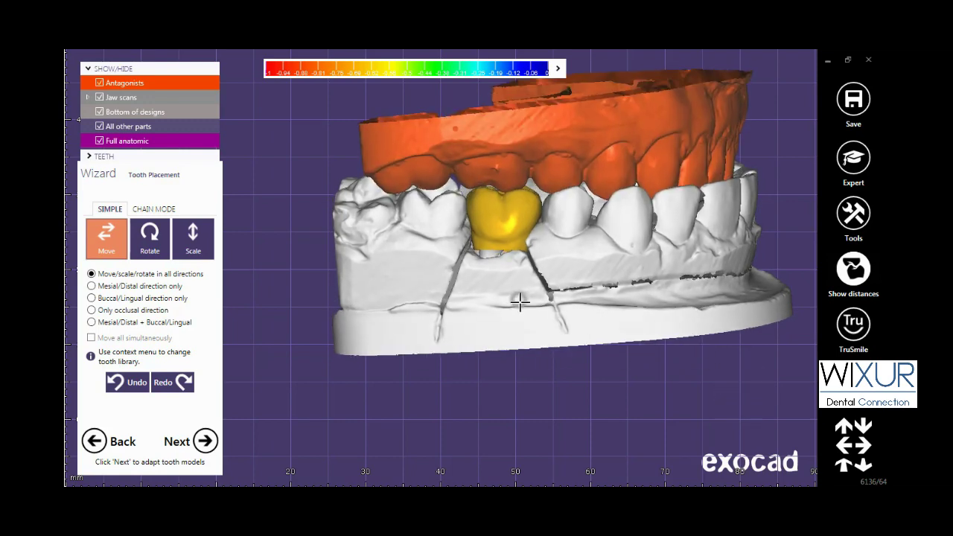
pyautogui.scroll(3, 490, 216)
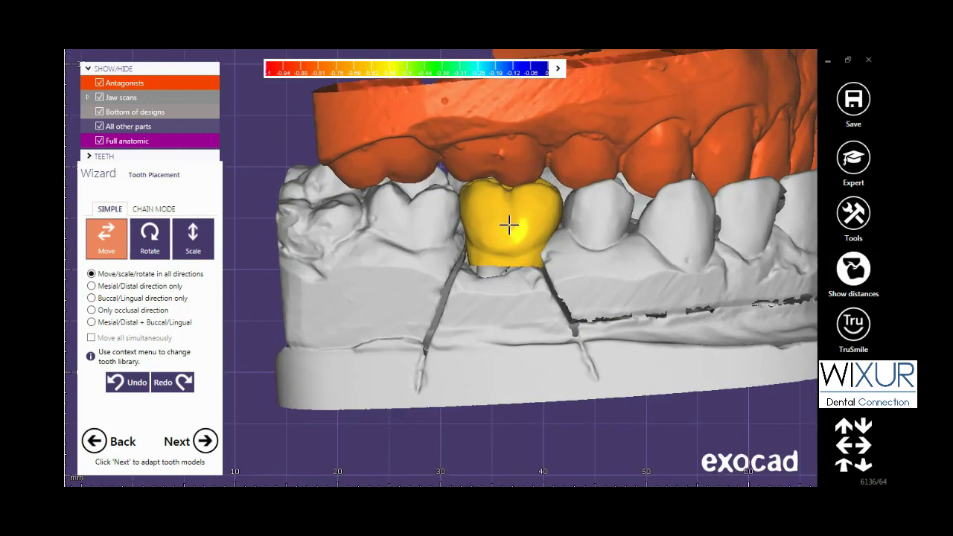
pyautogui.moveTo(509, 224); pyautogui.dragTo(510, 223)
pyautogui.hotkey('ctrl', 'a')
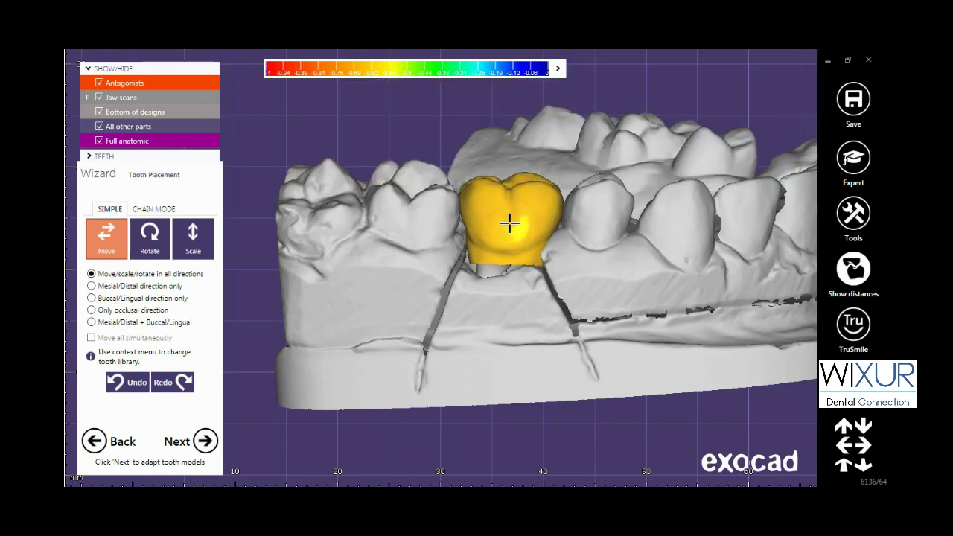
pyautogui.press('a')
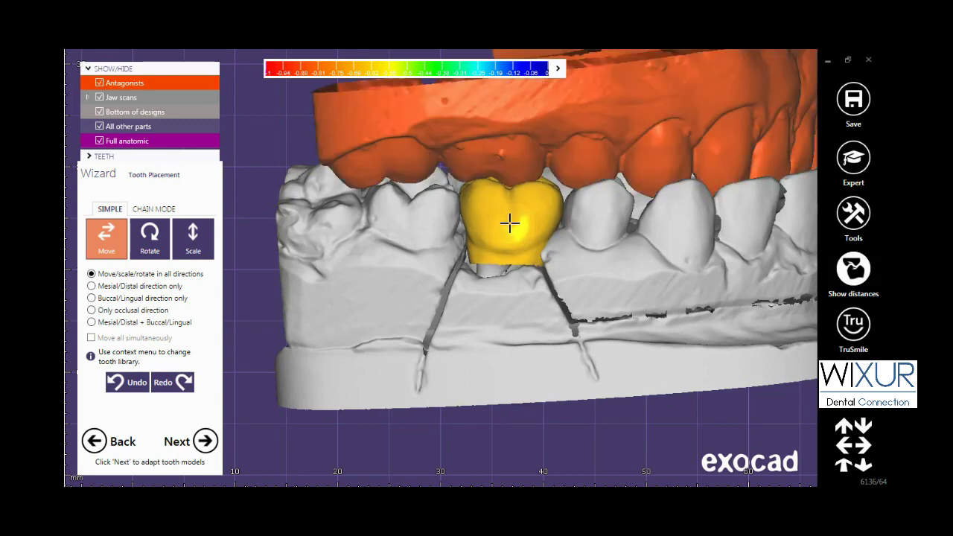
# Adjust the crown buccally as seen from the front of the closed jaws so its outer surface follows the neighbouring teeth
pyautogui.moveTo(525, 242); pyautogui.dragTo(523, 255, button='middle')
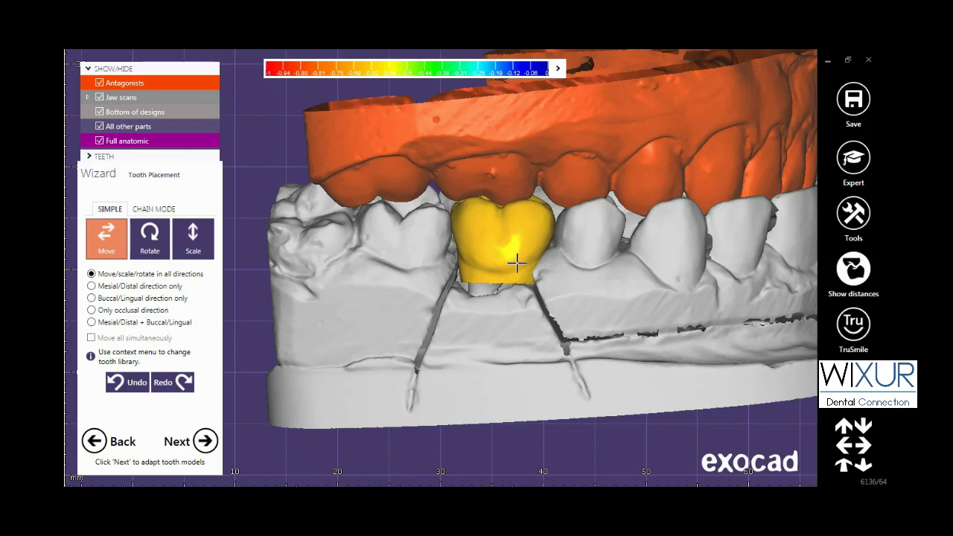
pyautogui.scroll(-3, 516, 263)
pyautogui.moveTo(567, 372)
pyautogui.mouseDown(button='right')
pyautogui.moveTo(583, 383)
pyautogui.moveTo(588, 366)
pyautogui.moveTo(571, 361)
pyautogui.mouseUp(button='right')
pyautogui.moveTo(570, 360); pyautogui.dragTo(529, 344, button='middle')
pyautogui.moveTo(647, 331); pyautogui.dragTo(650, 331, button='right')
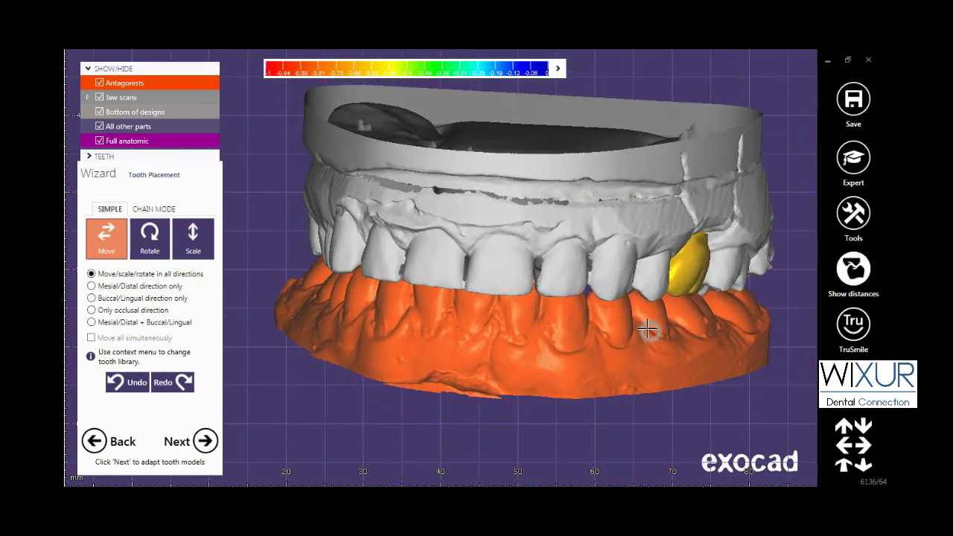
pyautogui.scroll(2, 708, 255)
pyautogui.scroll(2, 708, 256)
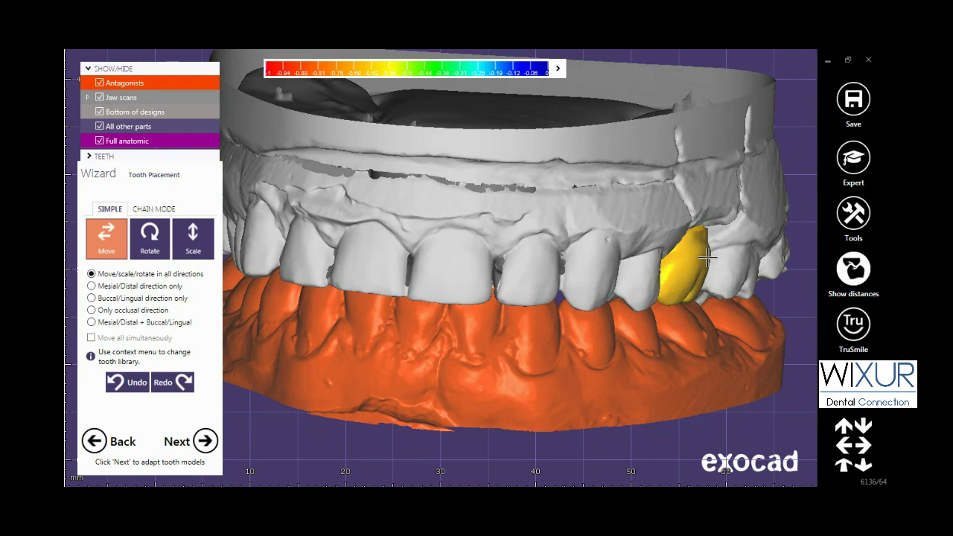
pyautogui.moveTo(702, 246); pyautogui.dragTo(692, 270)
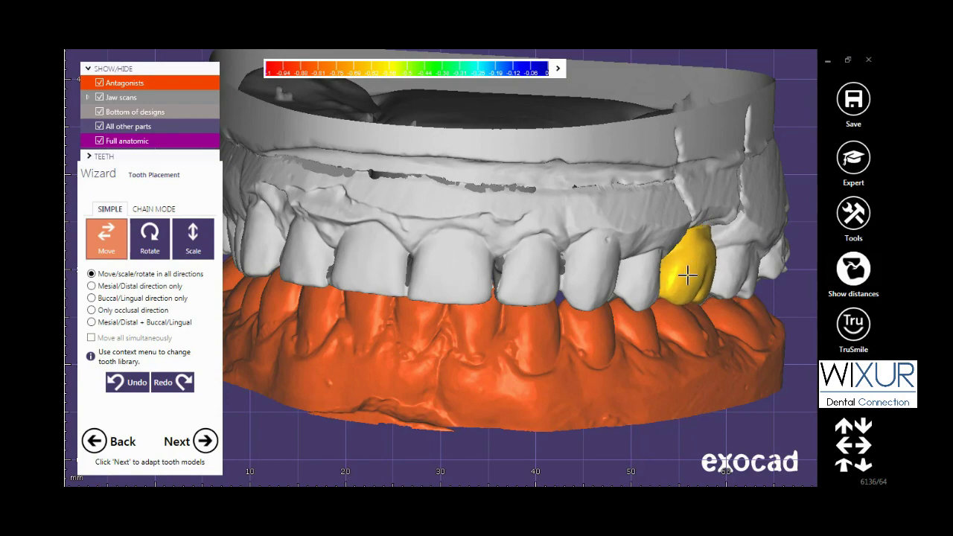